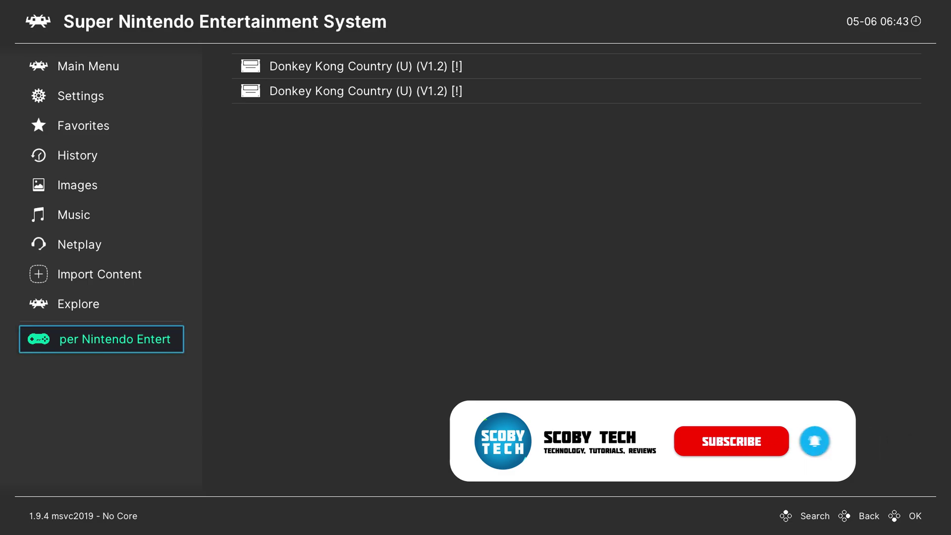
- Leave the Donkey Kong Country list and open Import Content's Manual Scan page
key(Right)
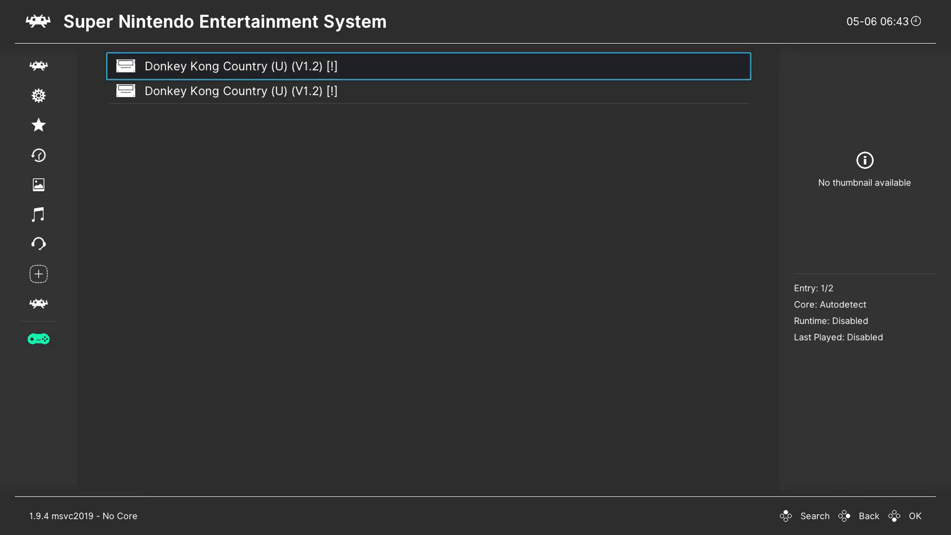
key(Left)
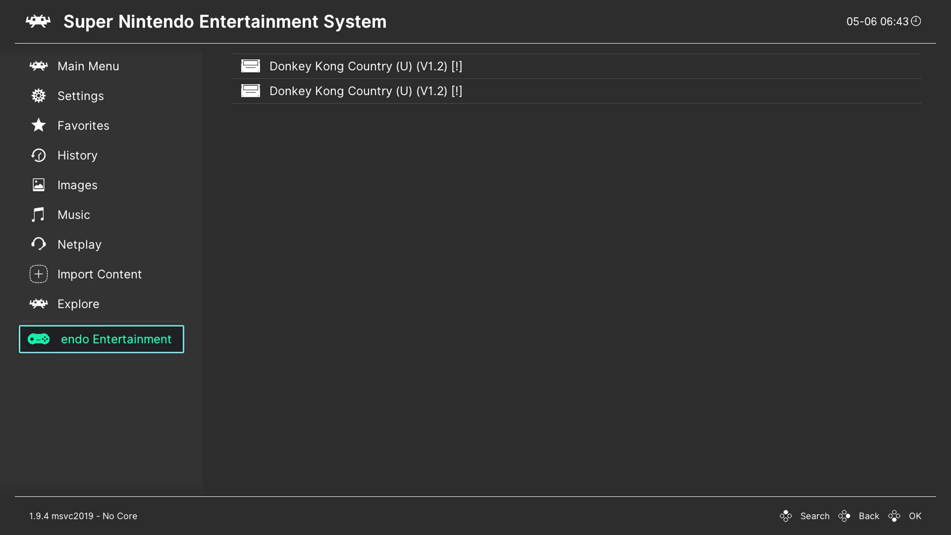
key(Up)
key(Up)
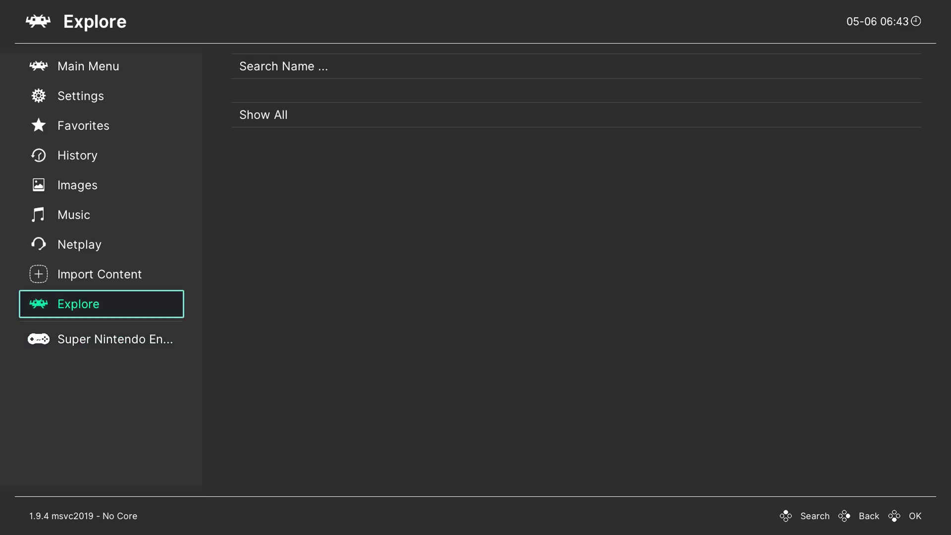
key(Right)
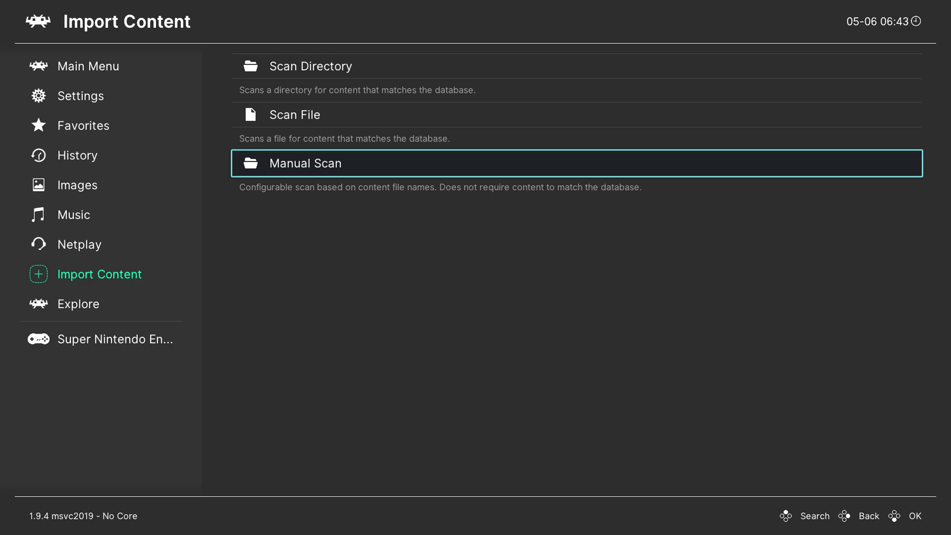
key(Return)
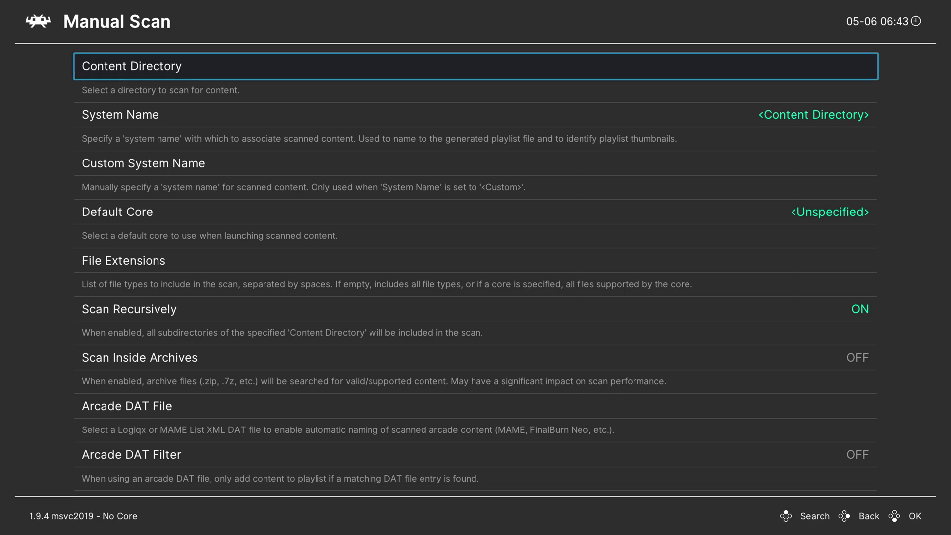
- Set the Manual Scan content directory to E:\Xbox\Roms\Playstation1
key(Return)
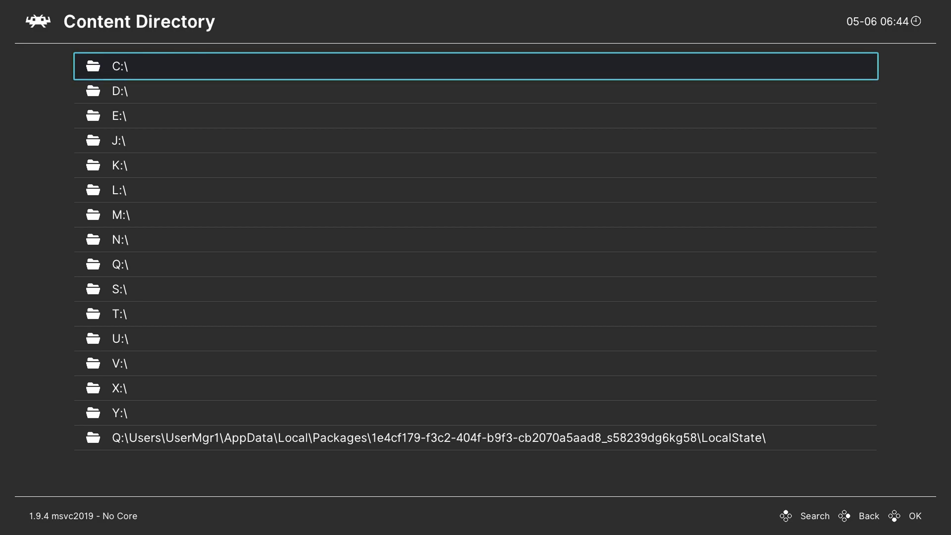
key(Down)
key(Down)
key(Return)
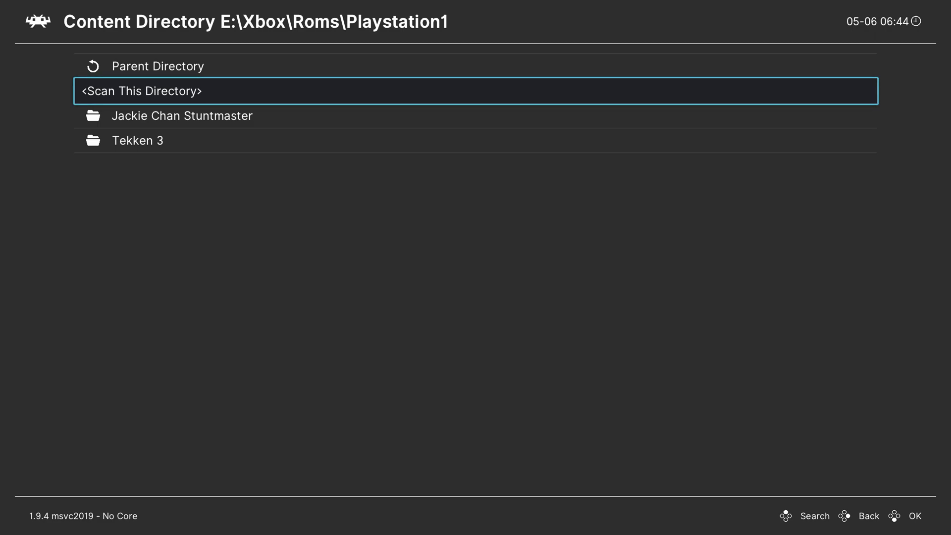
key(Return)
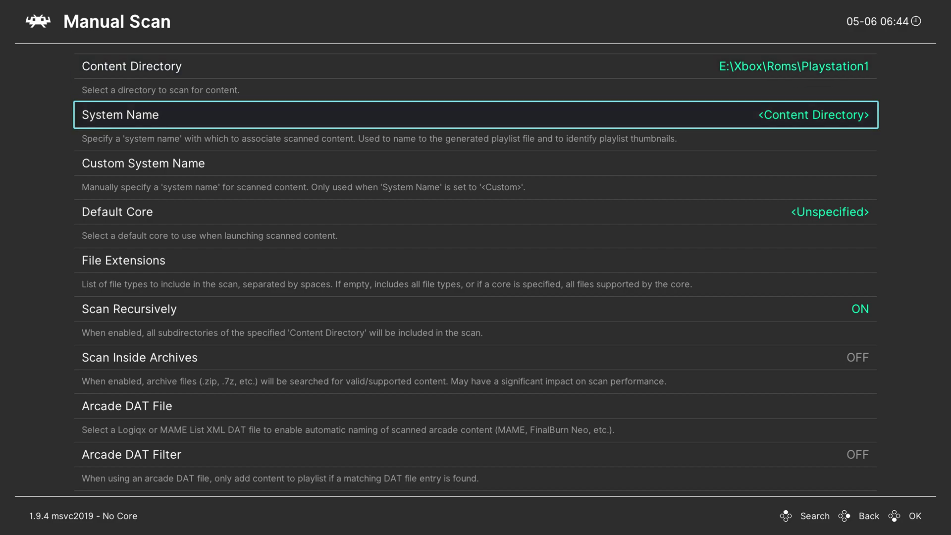
- Set the scan's System Name to Sony - PlayStation
key(Return)
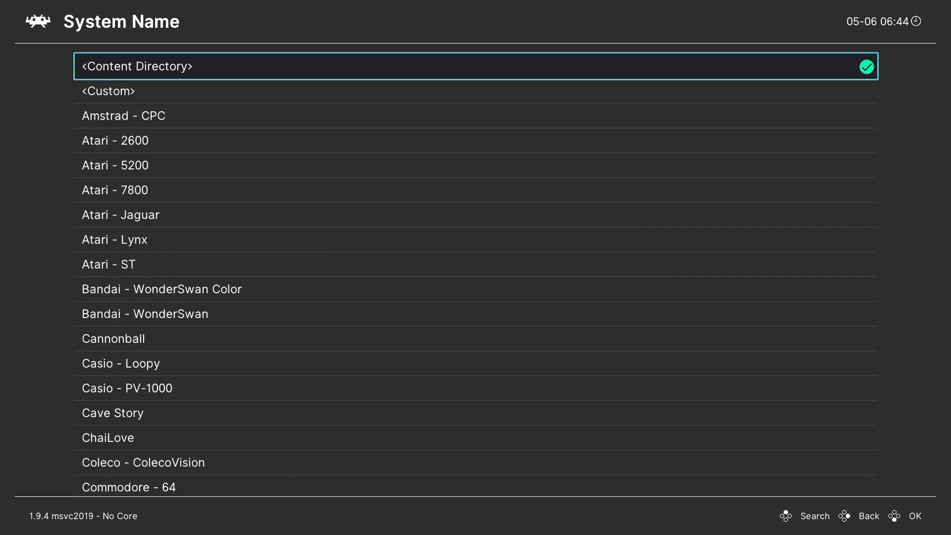
key(Up)
key(Up)
key(Up)
key(Up)
key(Up)
key(Up)
key(Up)
key(Up)
key(Up)
key(Up)
key(Up)
key(Up)
key(Up)
key(Down)
key(Down)
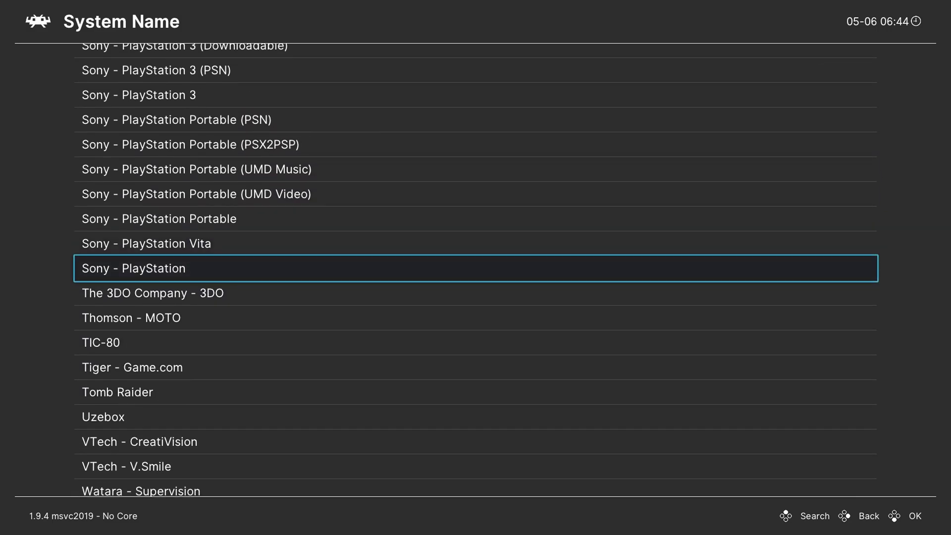
key(Return)
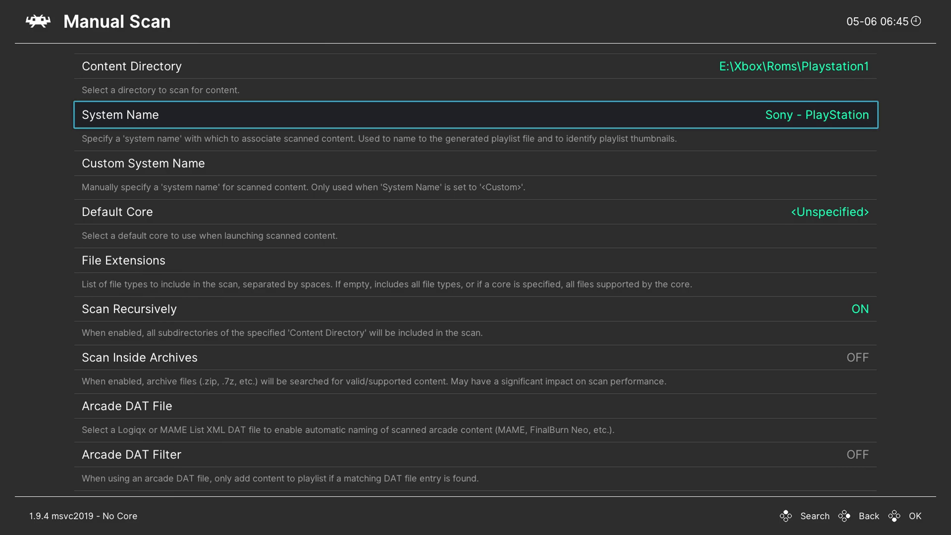
- Enter PlayStation 1 as the Custom System Name
key(Down)
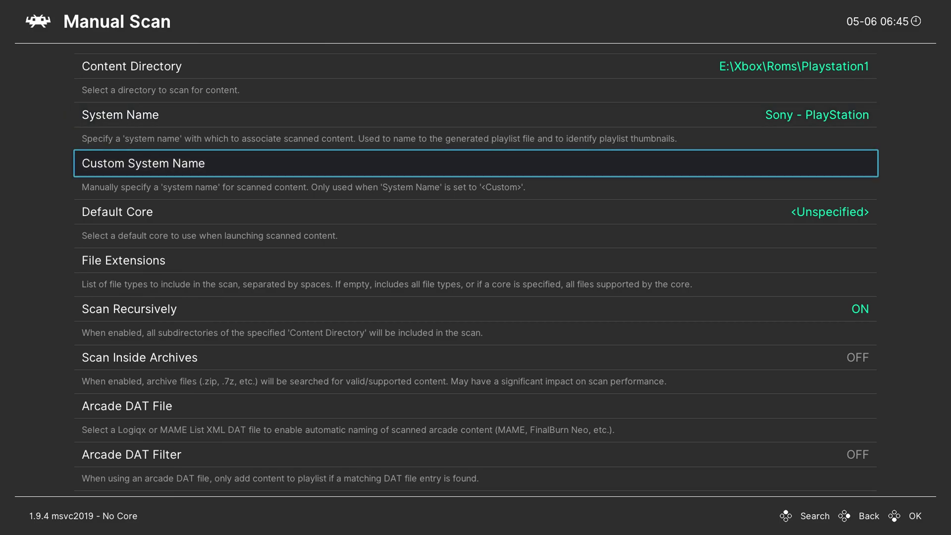
key(Return)
key(Down)
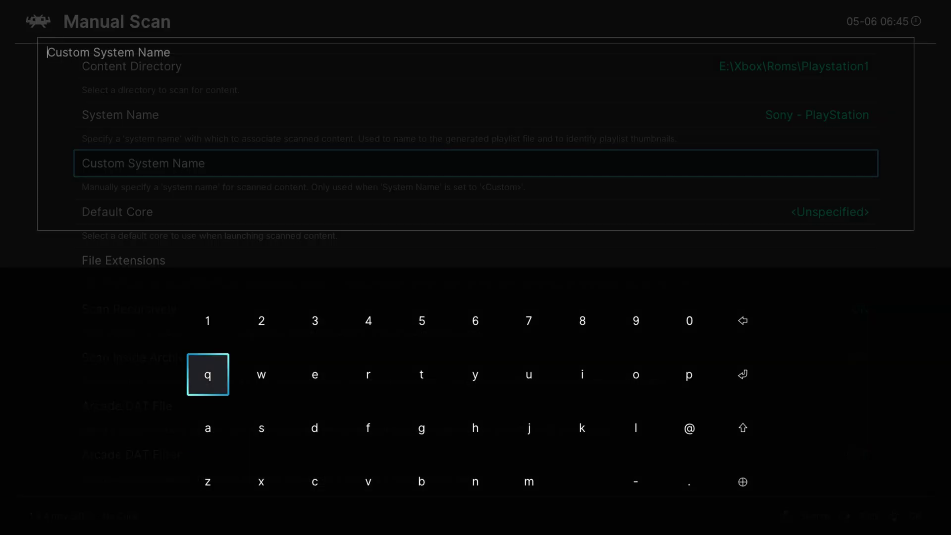
key(Down)
key(Right)
key(Right)
key(Right)
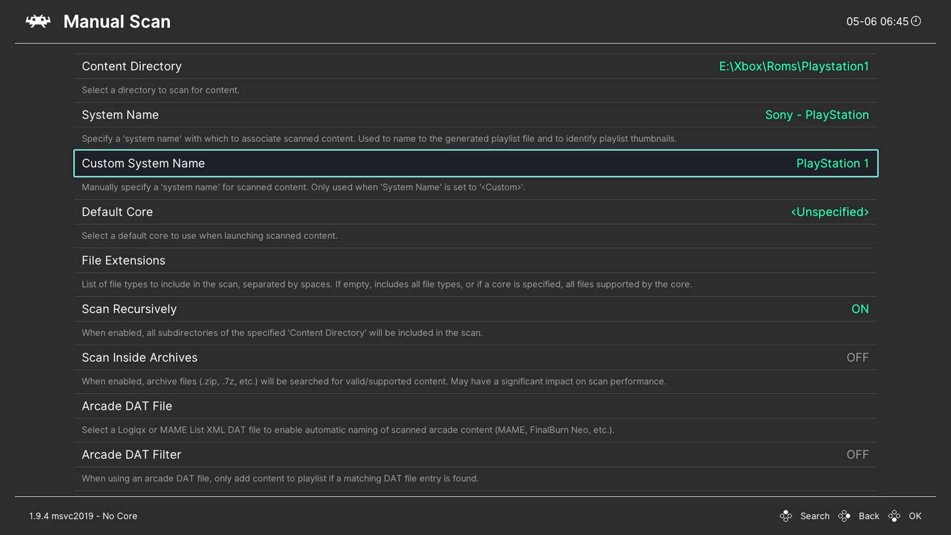
- Choose Sony - PlayStation (Beetle PSX HW) as the scan's Default Core
key(Down)
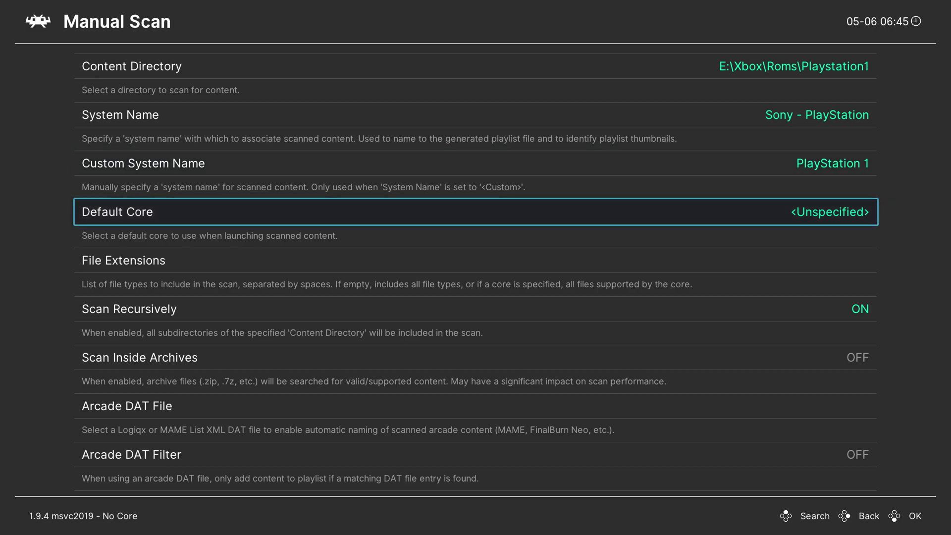
key(Return)
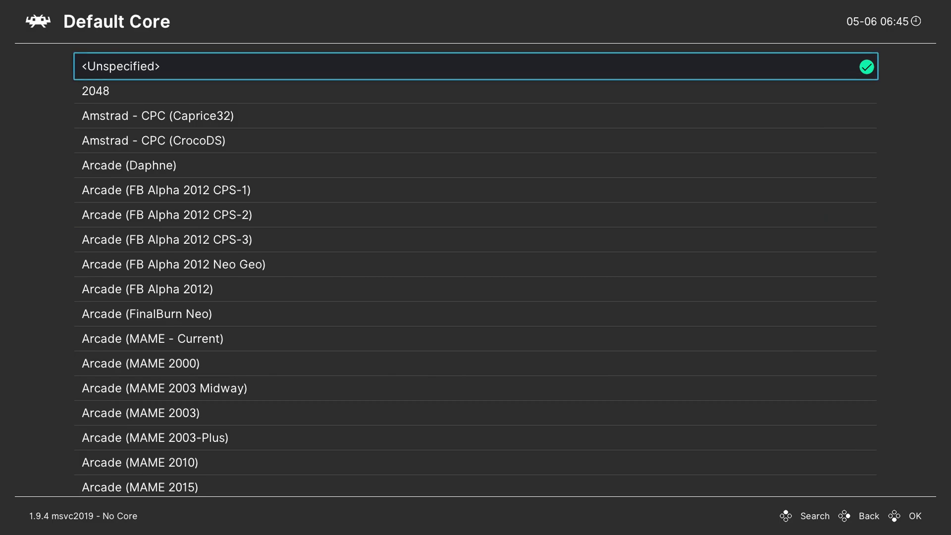
key(Up)
key(Up)
key(Up)
key(Up)
key(Up)
key(Up)
key(Up)
key(Up)
key(Up)
key(Up)
key(Up)
key(Up)
key(Up)
key(Up)
key(Up)
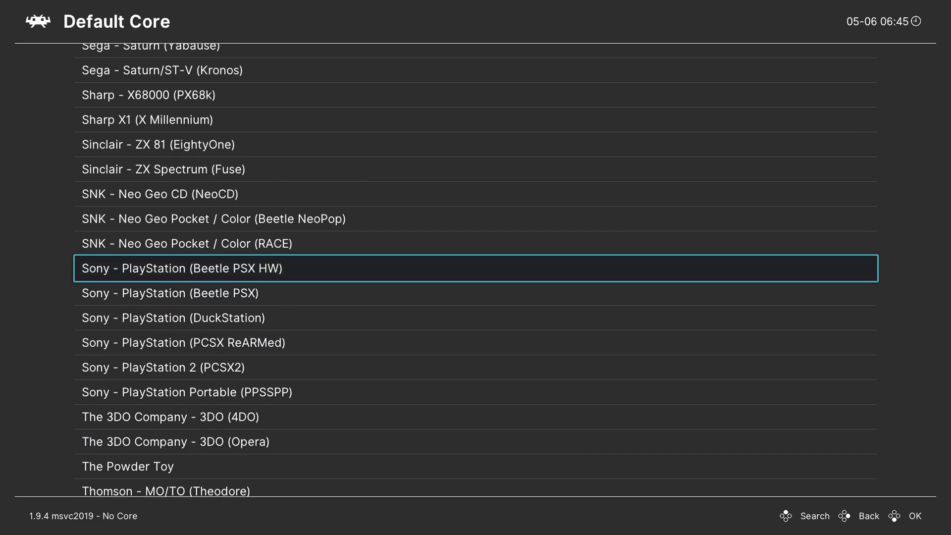
key(Down)
key(Up)
key(Return)
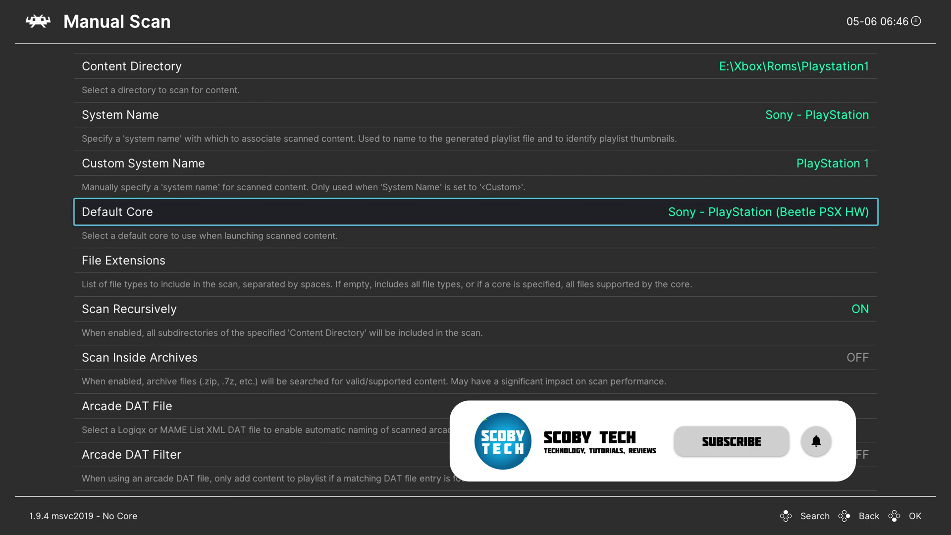
key(Down)
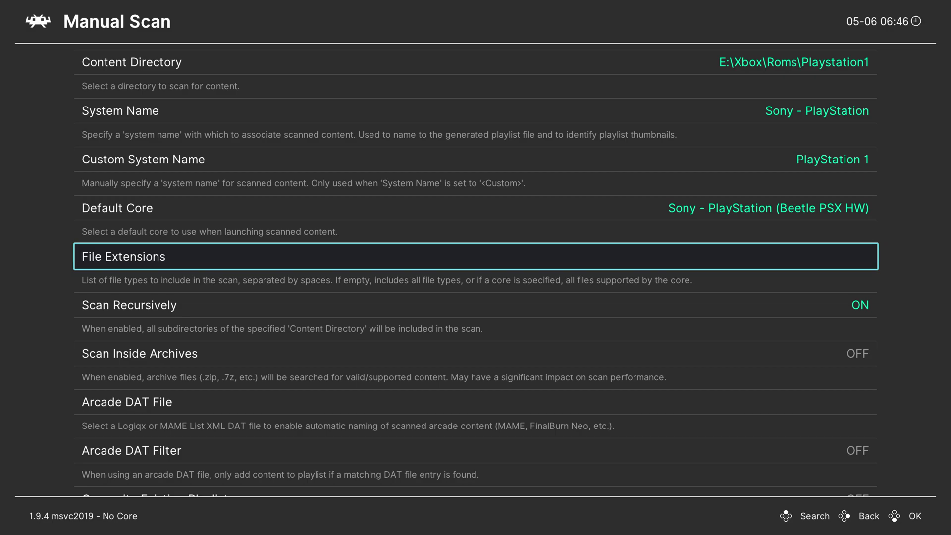
key(Down)
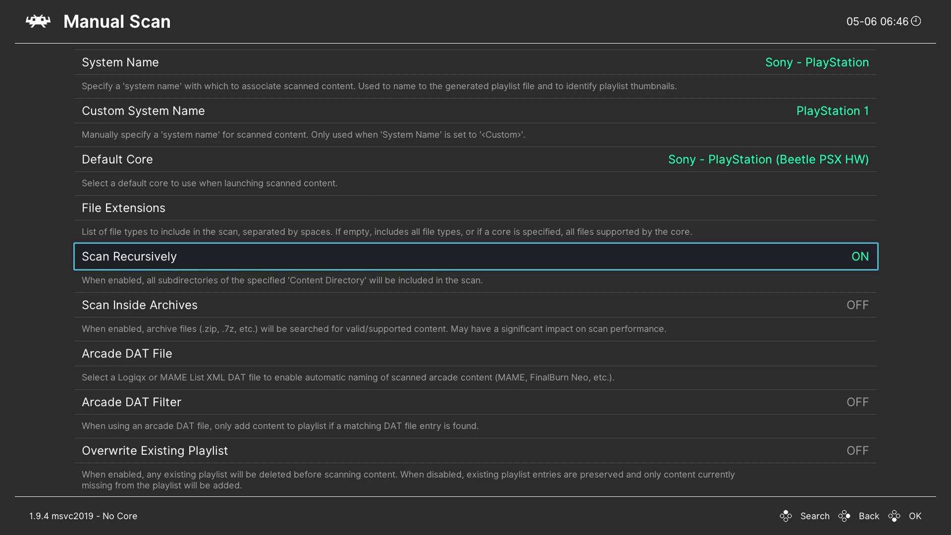
key(Down)
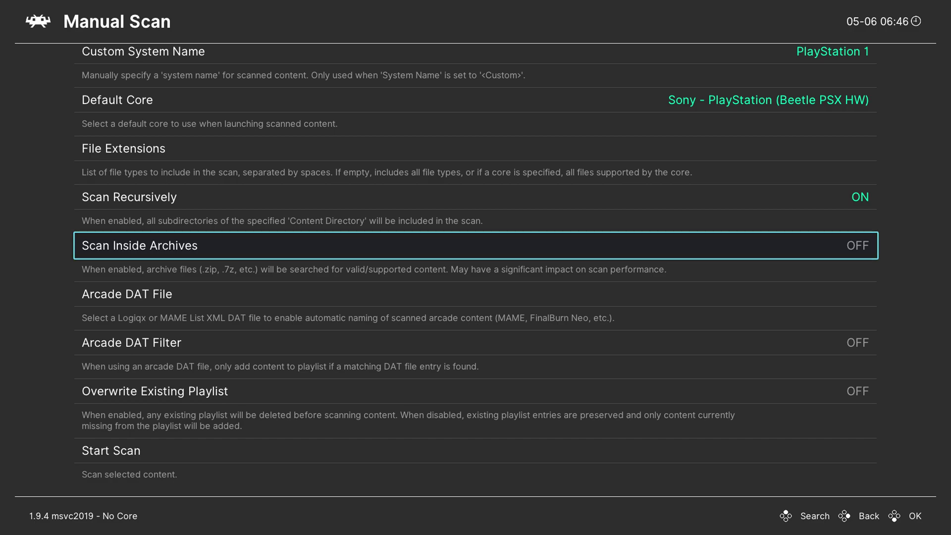
click(476, 294)
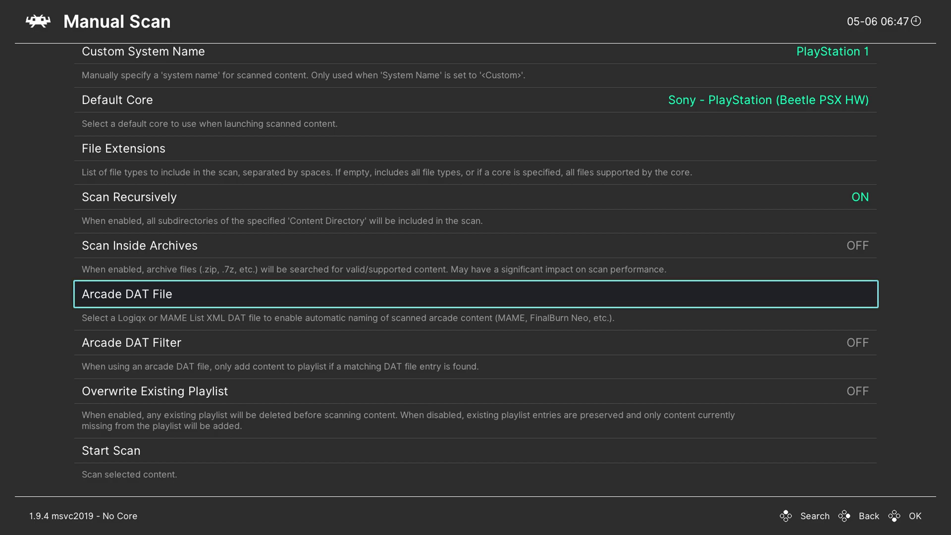
key(Down)
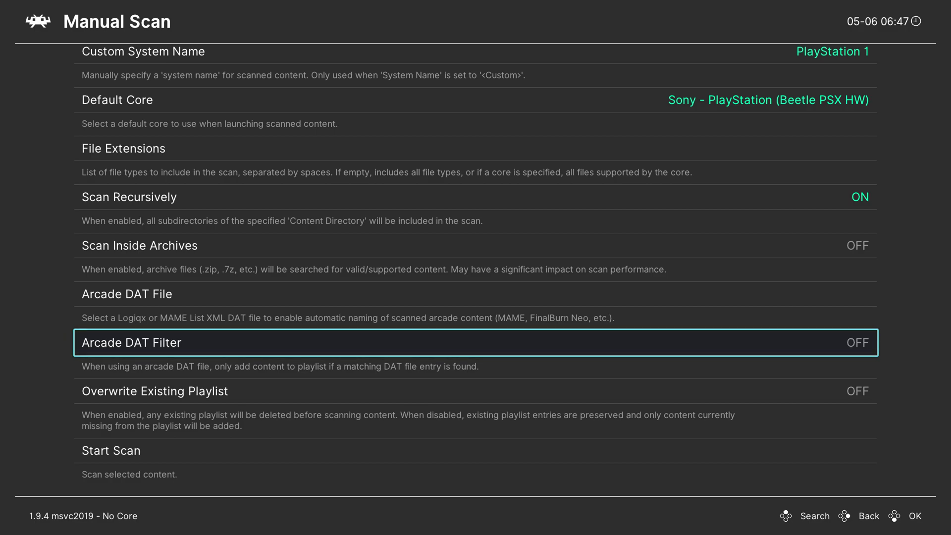
key(Down)
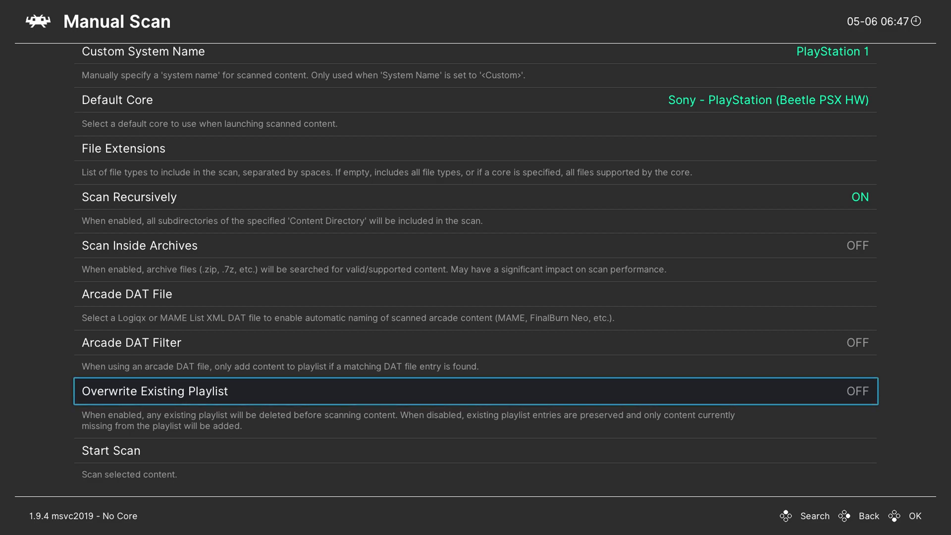
key(Down)
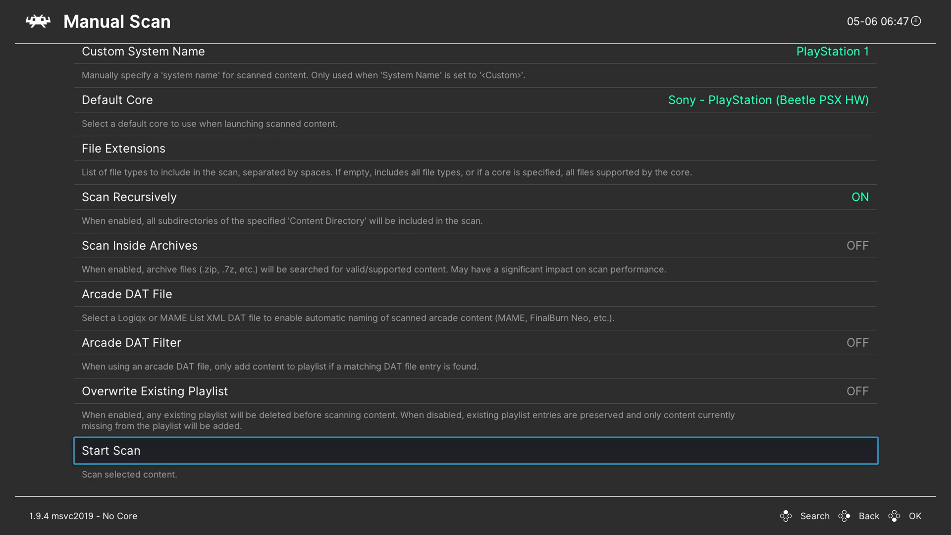
- Start the scan of the PlayStation folder, then leave the scan settings
key(Return)
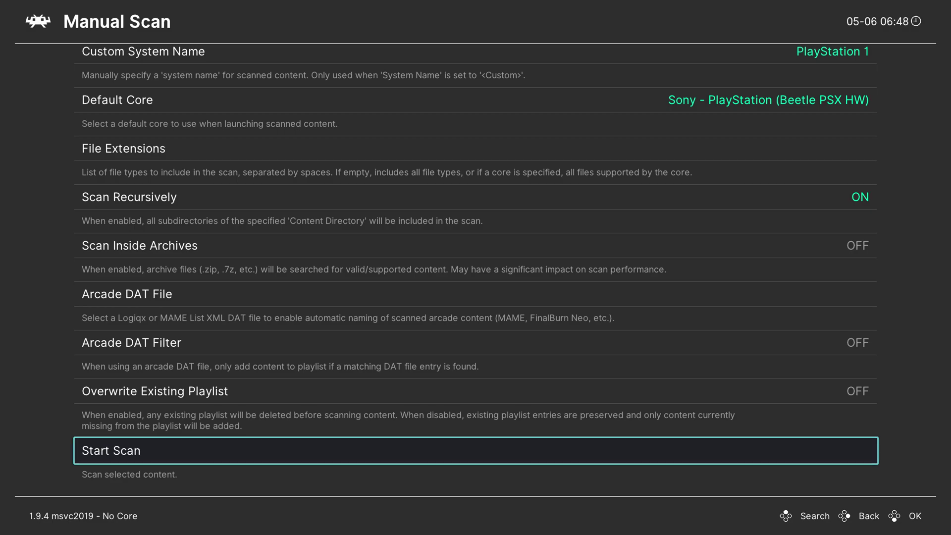
key(BackSpace)
- Open the PlayStation playlist and bring up Jackie Chan Stuntmaster's options
click(101, 339)
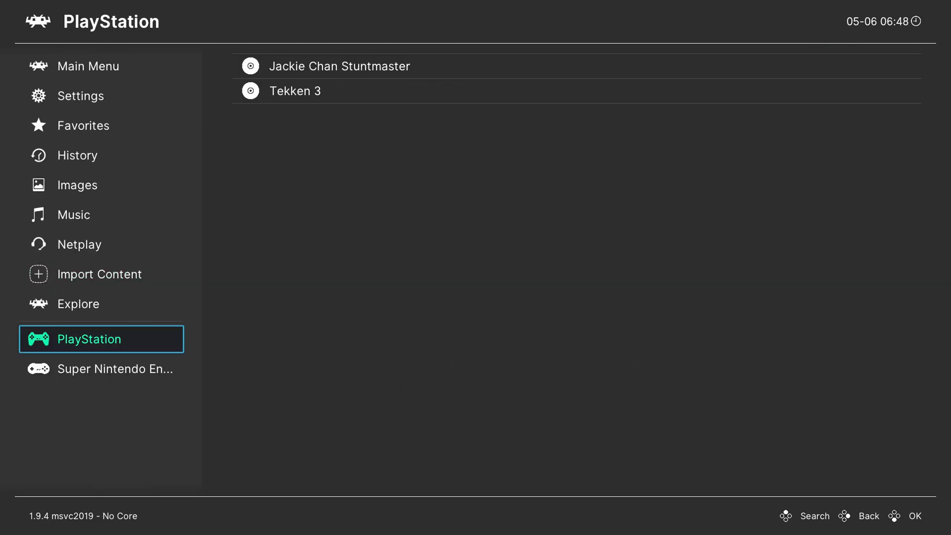
click(296, 91)
click(215, 65)
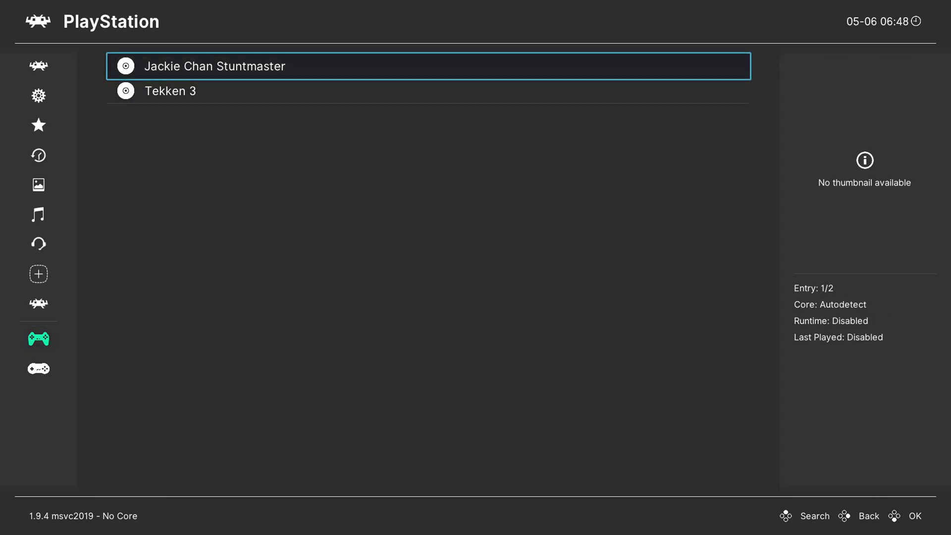
click(214, 65)
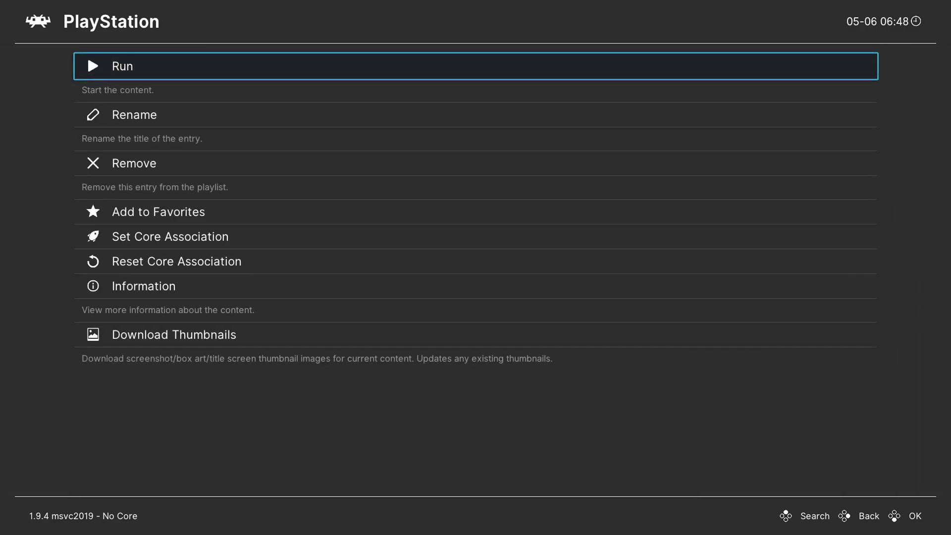